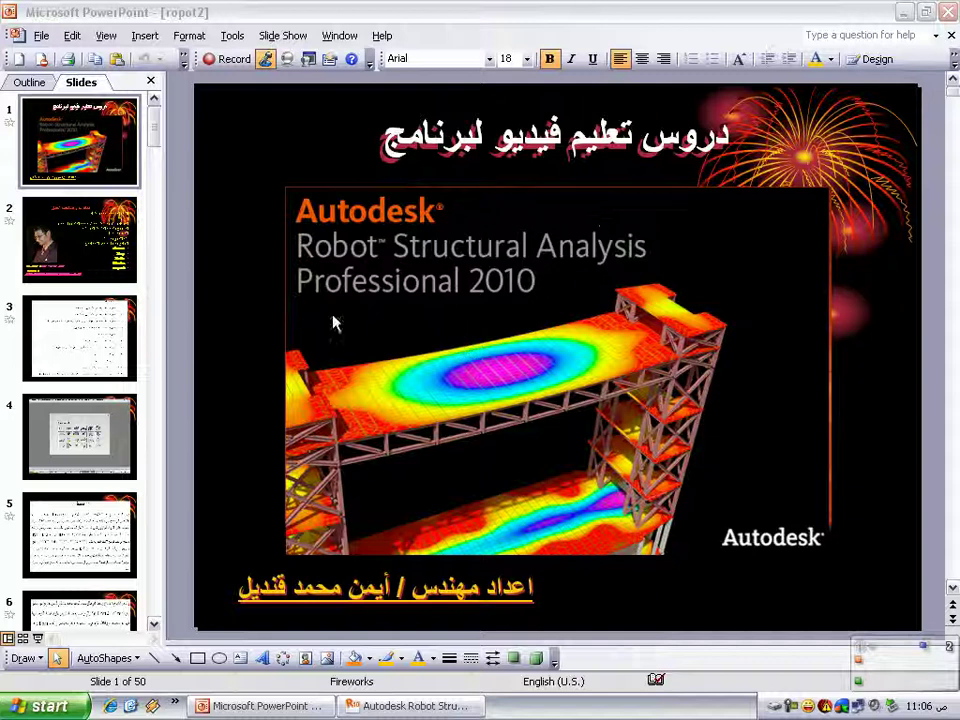
Step: Scroll the ropot2 presentation's Slides pane down to slide 43, the stairs drawing
{"action": "left_click", "coordinate": [155, 293]}
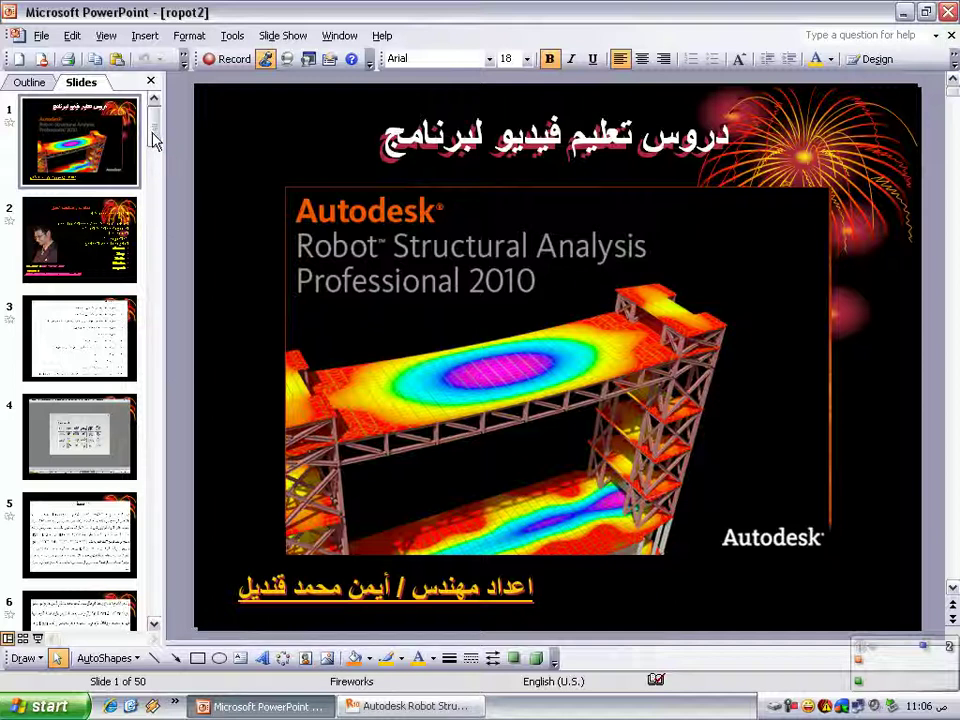
{"action": "left_click_drag", "start_coordinate": [155, 140], "coordinate": [155, 605]}
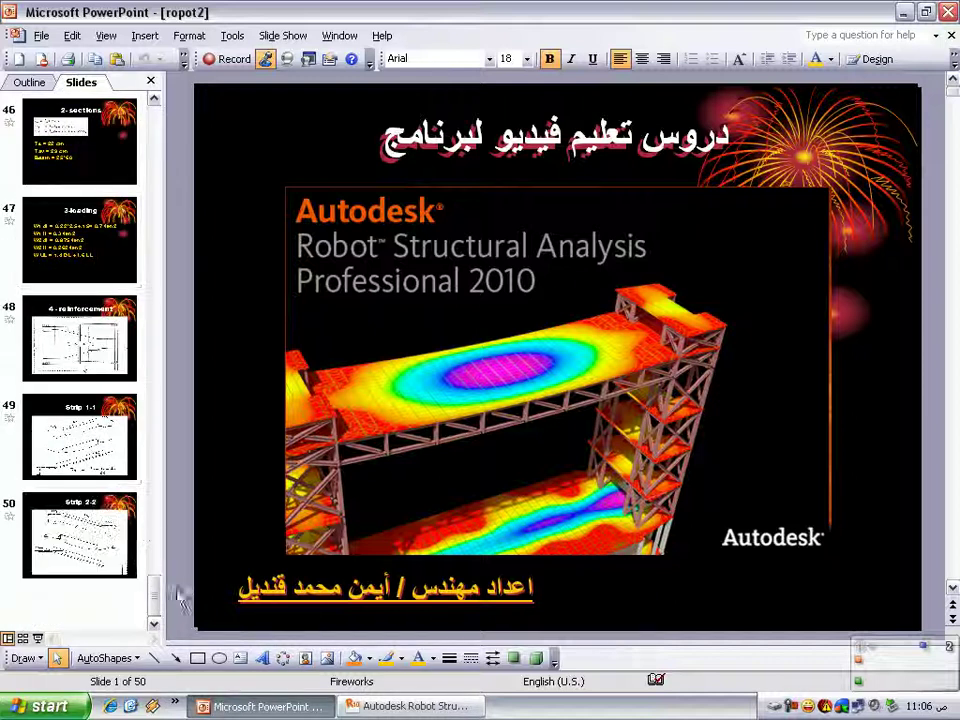
{"action": "scroll", "coordinate": [63, 335], "scroll_direction": "up", "scroll_amount": 2}
Step: Show the slide 43 stairs drawing and dismiss the Low Disk Space balloon
{"action": "left_click", "coordinate": [80, 240]}
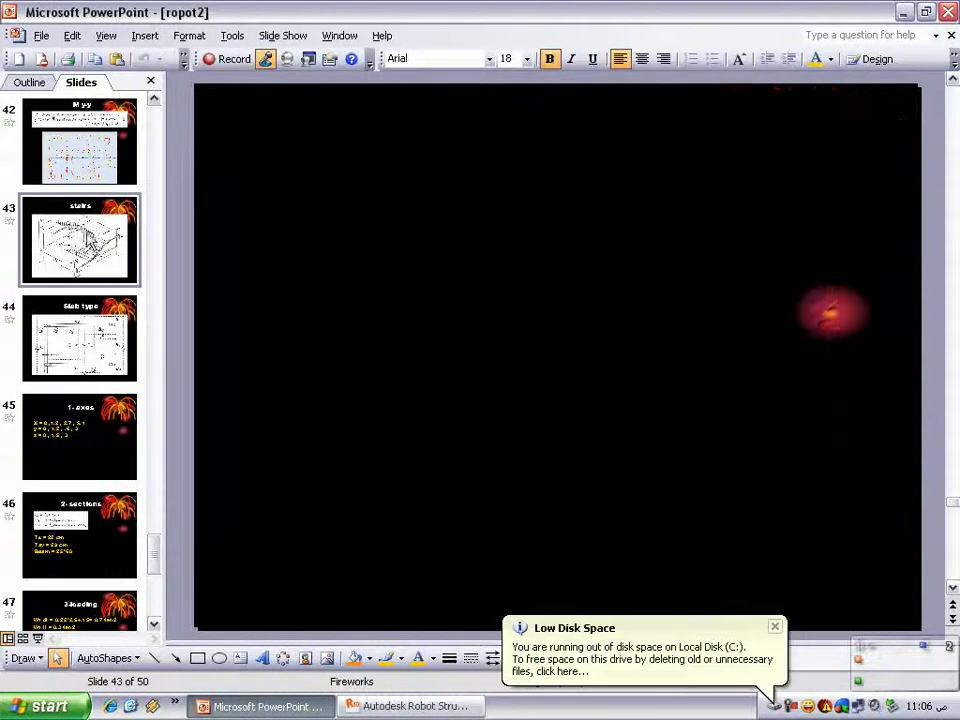
{"action": "left_click", "coordinate": [775, 627]}
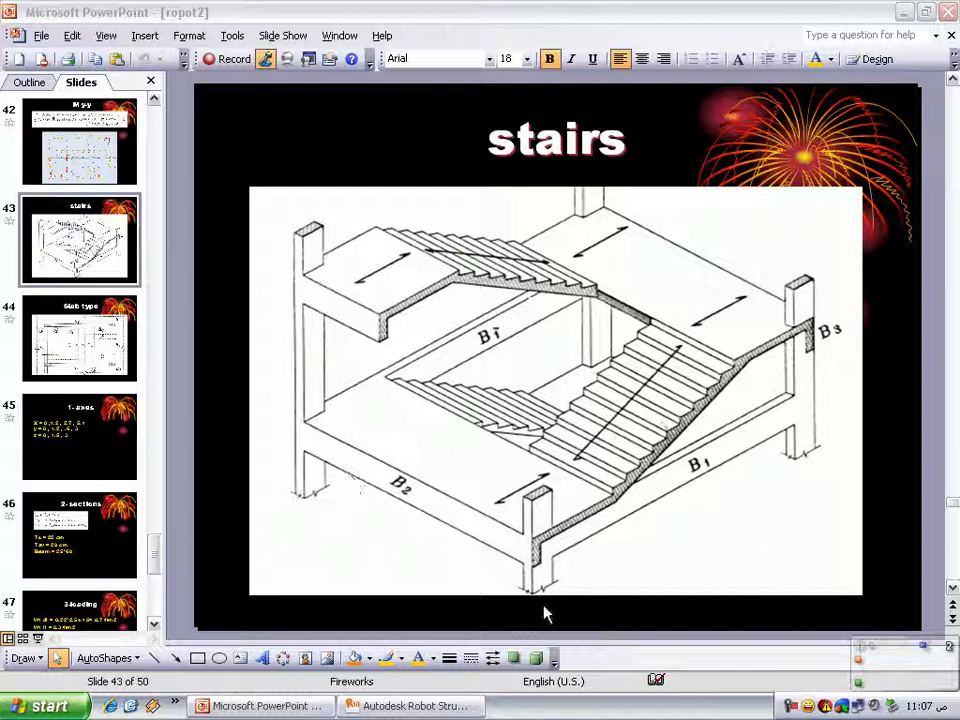
Step: Select slide 45 with the axis coordinates, then switch to the Robot window
{"action": "left_click", "coordinate": [100, 440]}
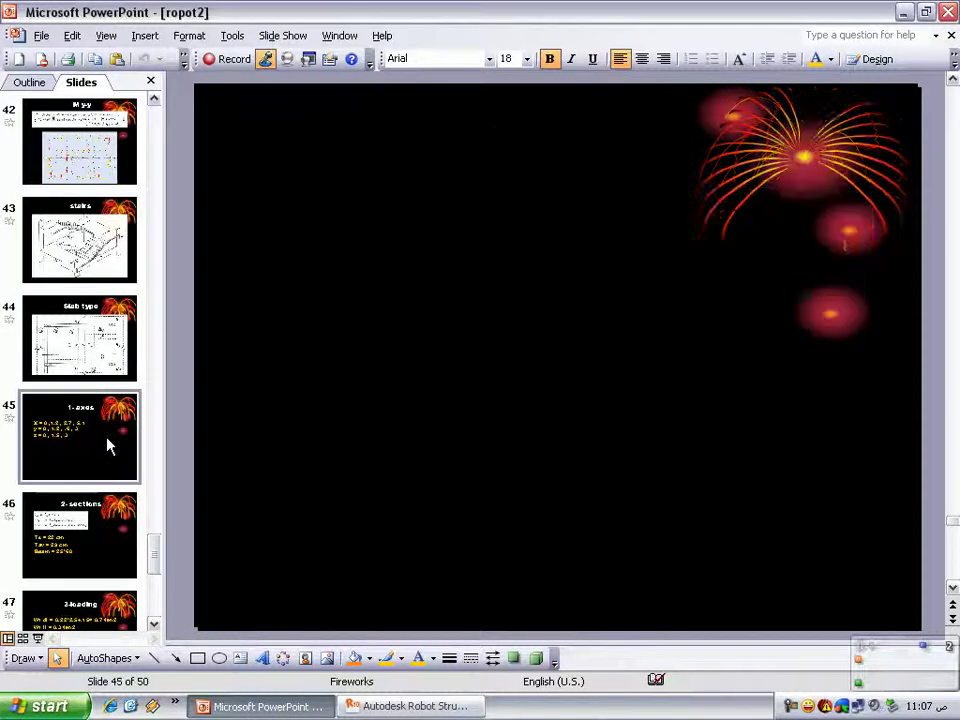
{"action": "left_click", "coordinate": [412, 707]}
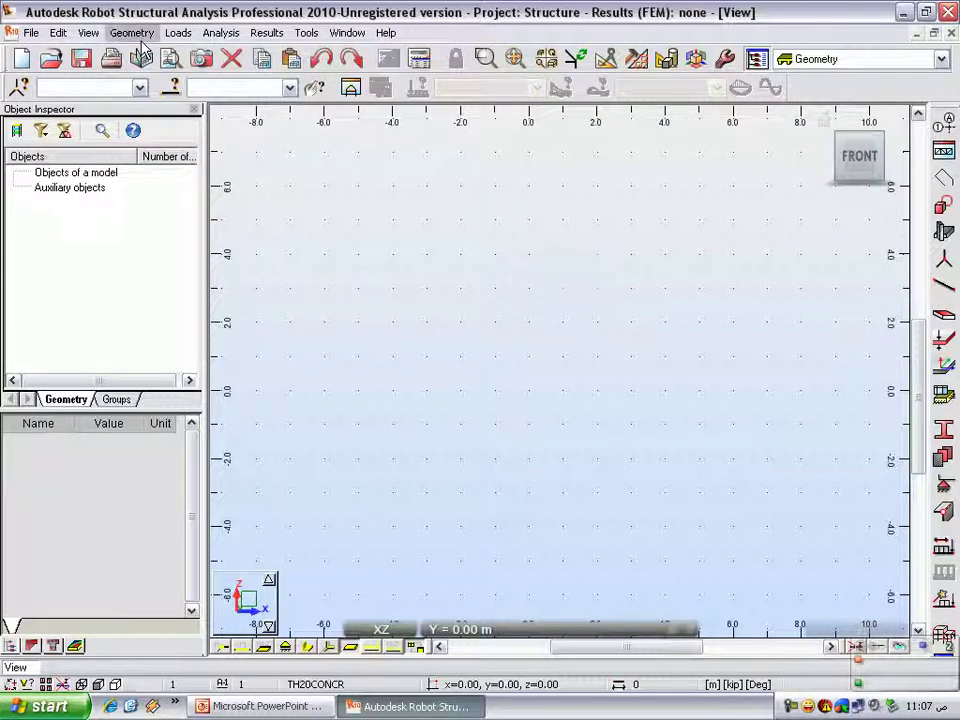
{"action": "mouse_move", "coordinate": [943, 133]}
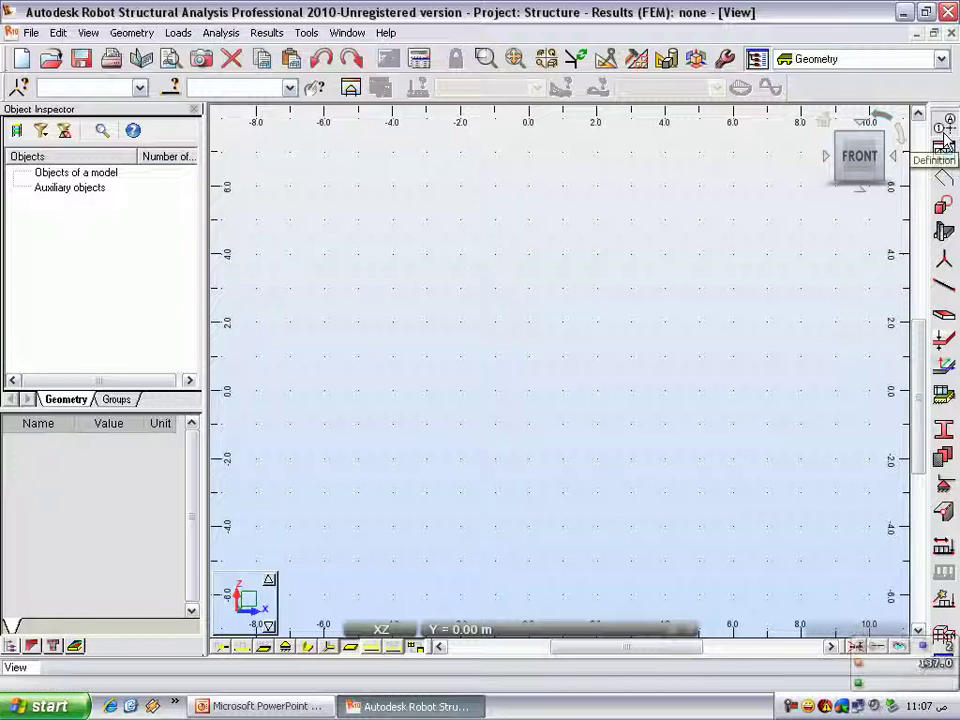
Step: Open the Structural Axis definition, move it aside, and check the axis values on the slide
{"action": "left_click", "coordinate": [945, 133]}
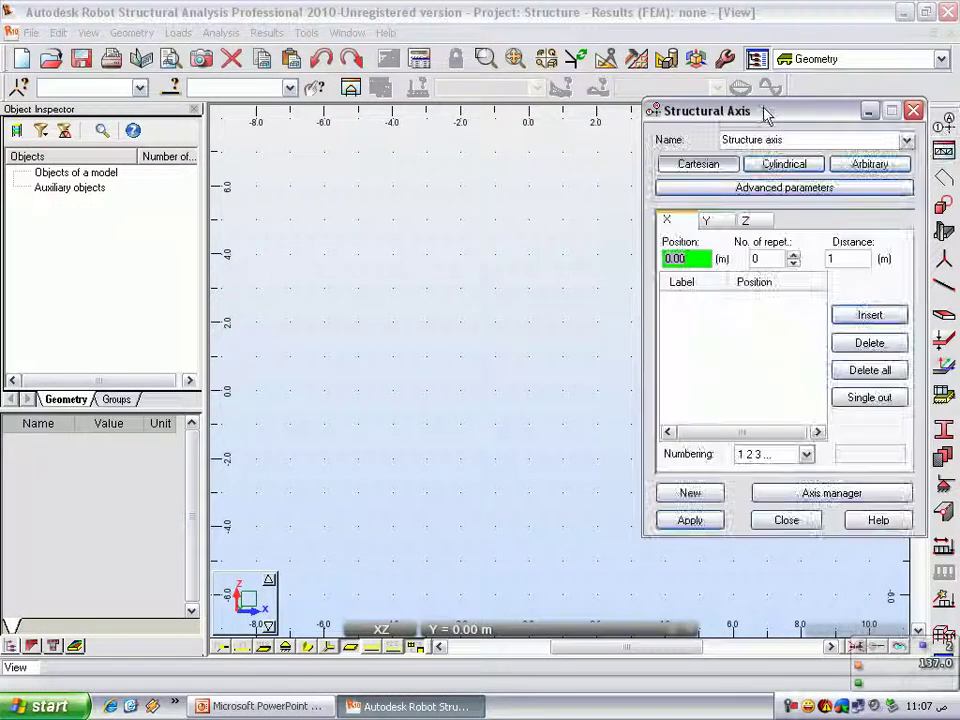
{"action": "left_click_drag", "start_coordinate": [720, 110], "coordinate": [422, 112]}
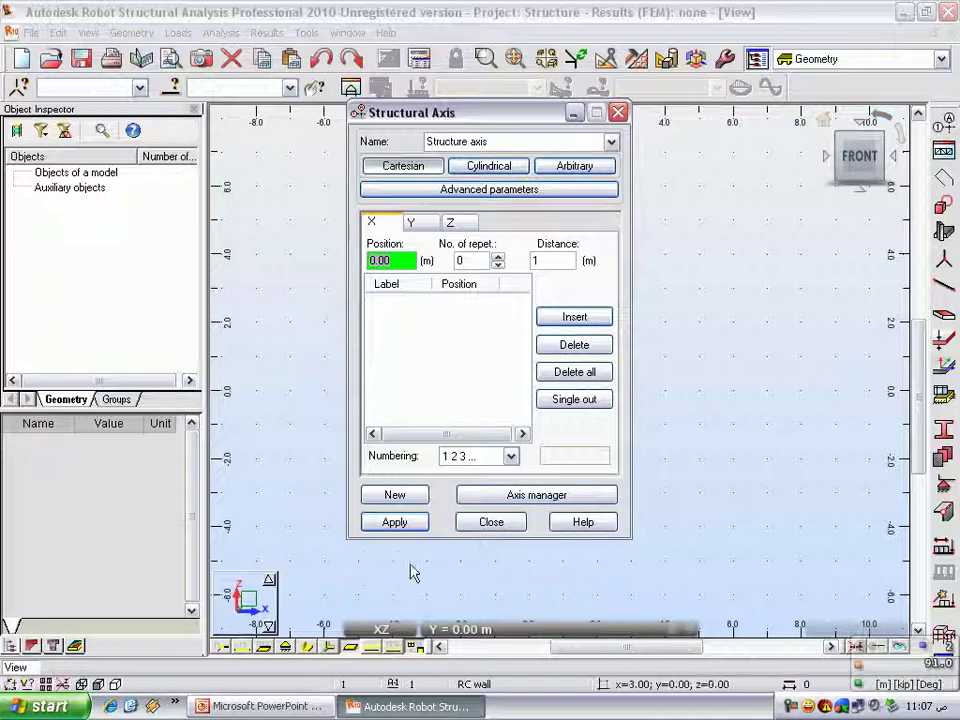
{"action": "left_click", "coordinate": [260, 706]}
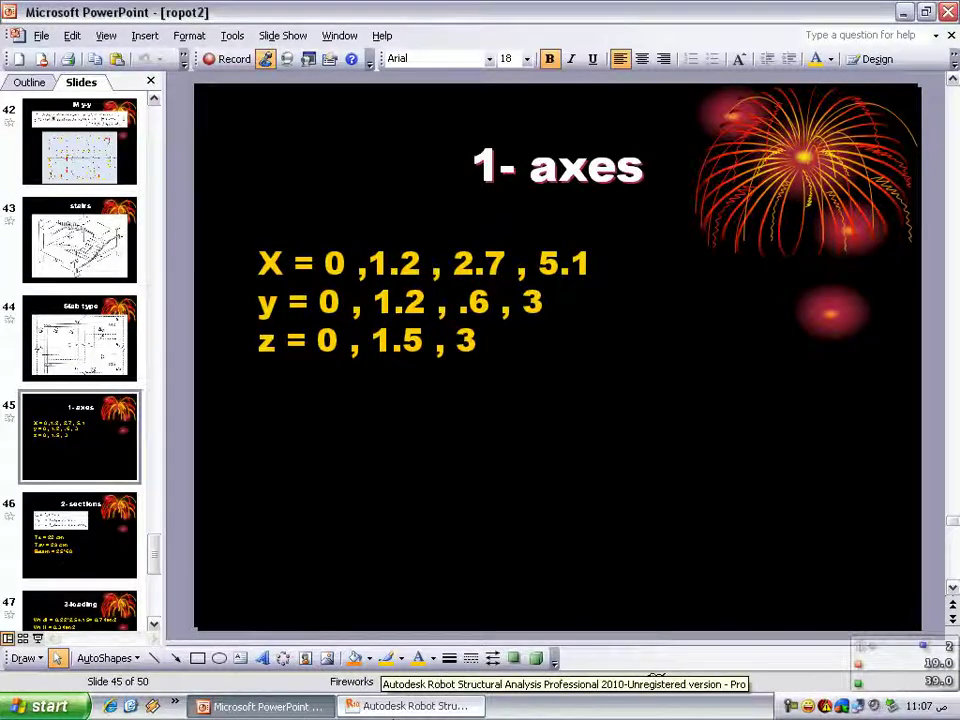
{"action": "left_click", "coordinate": [410, 706]}
Step: Insert X axes at 0.00 and 1.20 m, then open the calculator from the Position field
{"action": "left_click", "coordinate": [565, 318]}
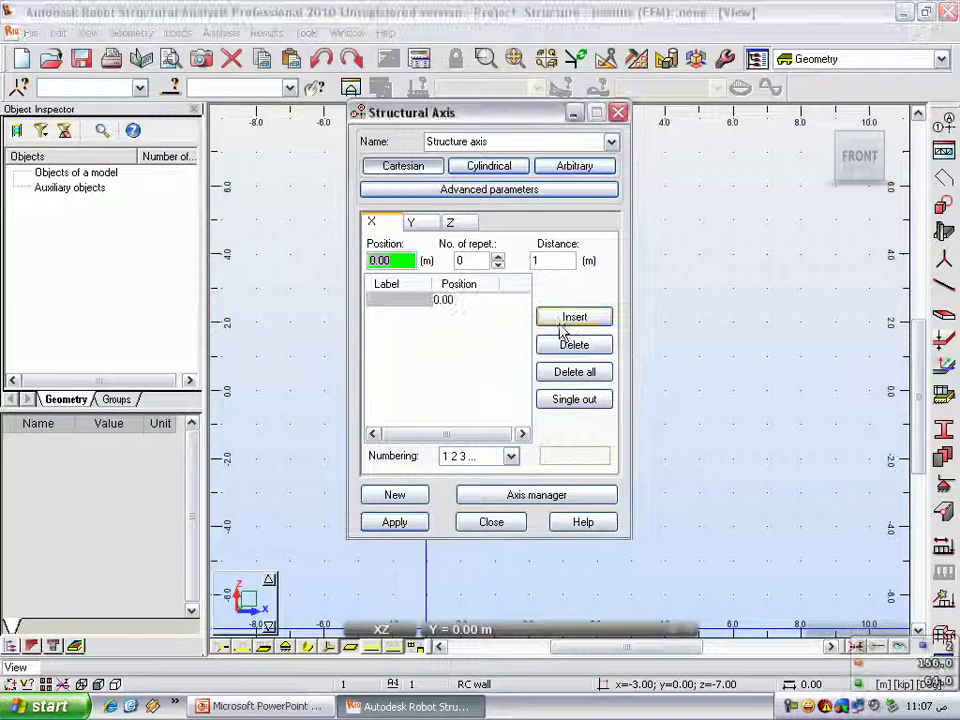
{"action": "type", "text": "1.2"}
{"action": "key", "text": "Return"}
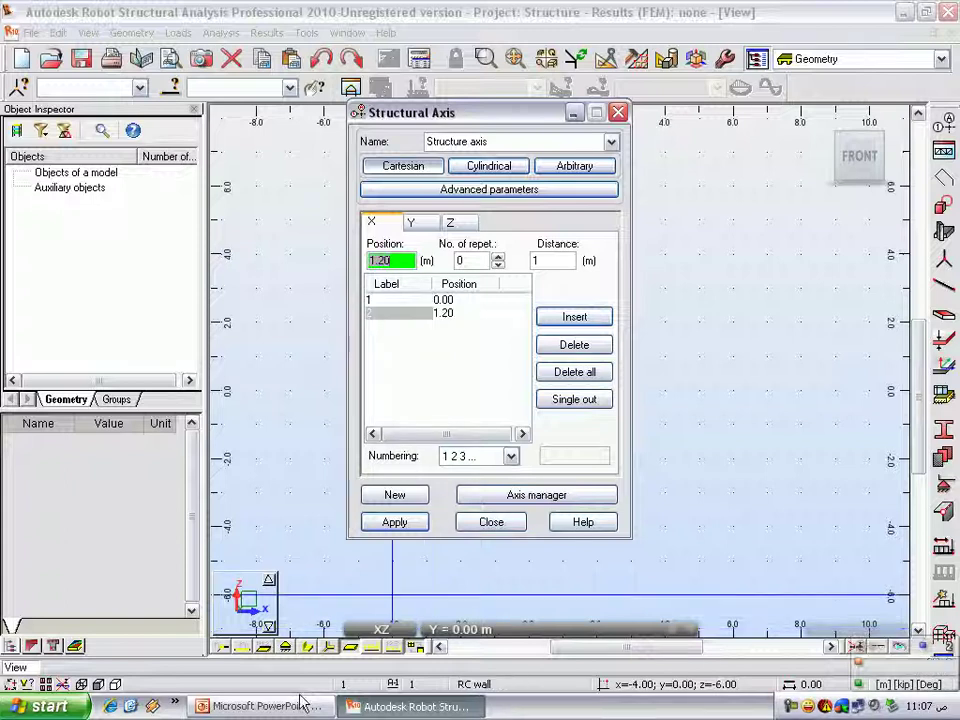
{"action": "left_click", "coordinate": [300, 705]}
{"action": "left_click", "coordinate": [413, 706]}
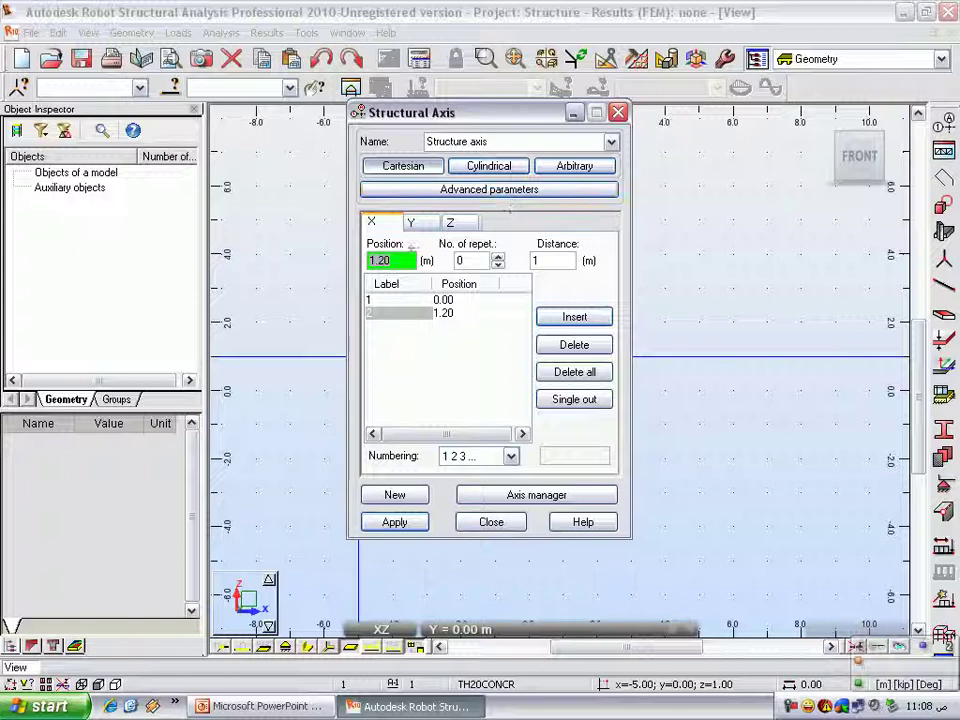
{"action": "double_click", "coordinate": [390, 260]}
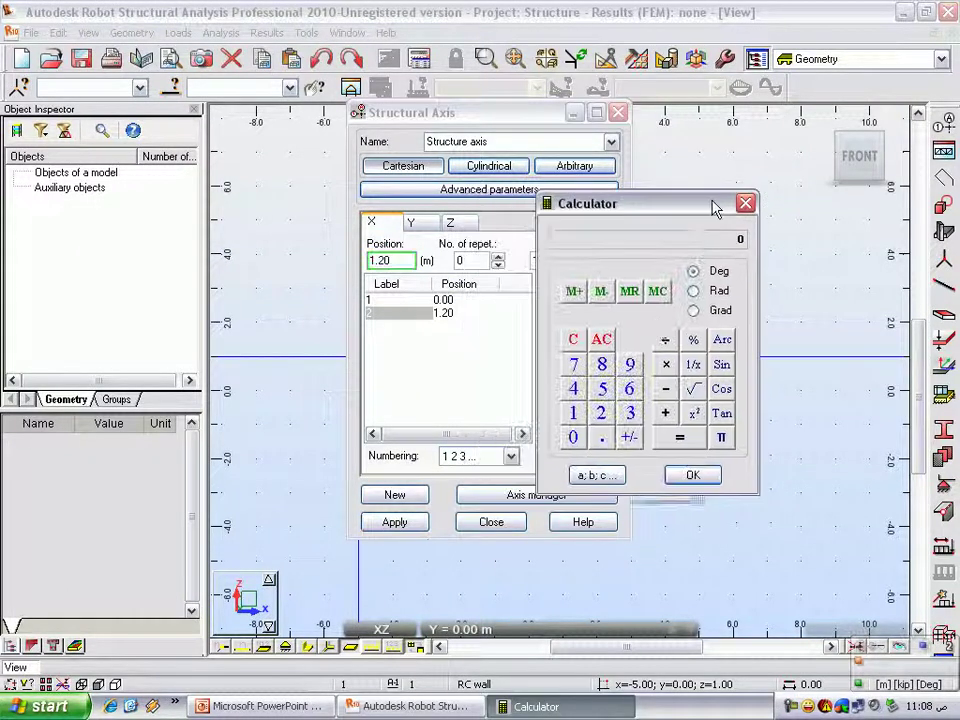
Step: Enter the slide's spacings 2.7, 1.5 and 0.5 in Calculator, then clear the entry
{"action": "left_click", "coordinate": [601, 412]}
{"action": "left_click", "coordinate": [601, 437]}
{"action": "left_click", "coordinate": [573, 364]}
{"action": "left_click", "coordinate": [665, 412]}
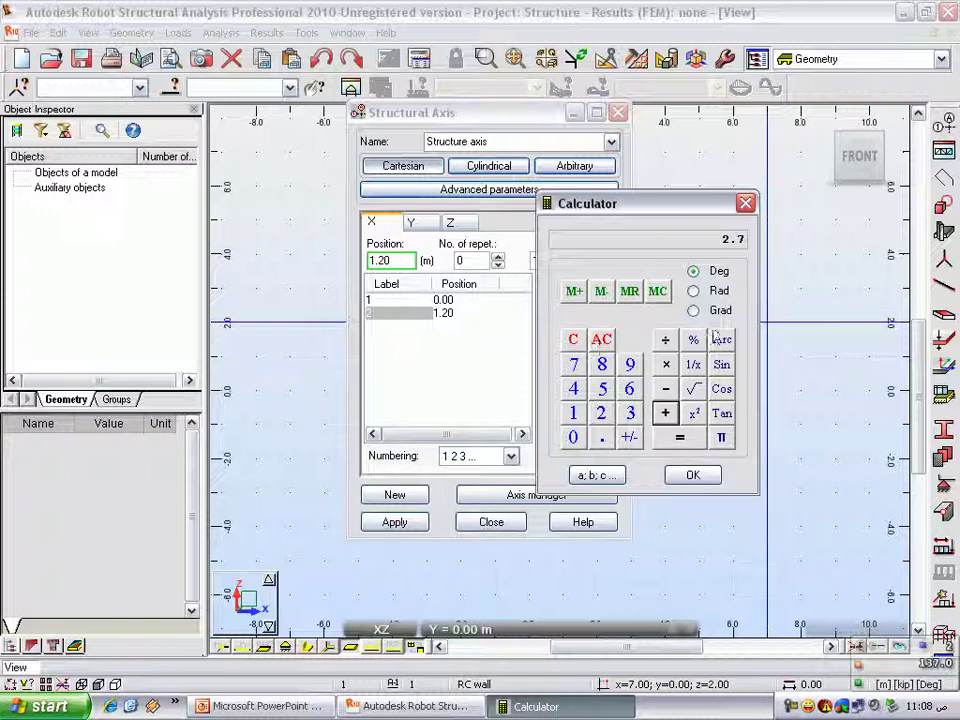
{"action": "left_click", "coordinate": [573, 412]}
{"action": "left_click", "coordinate": [601, 437]}
{"action": "left_click", "coordinate": [601, 388]}
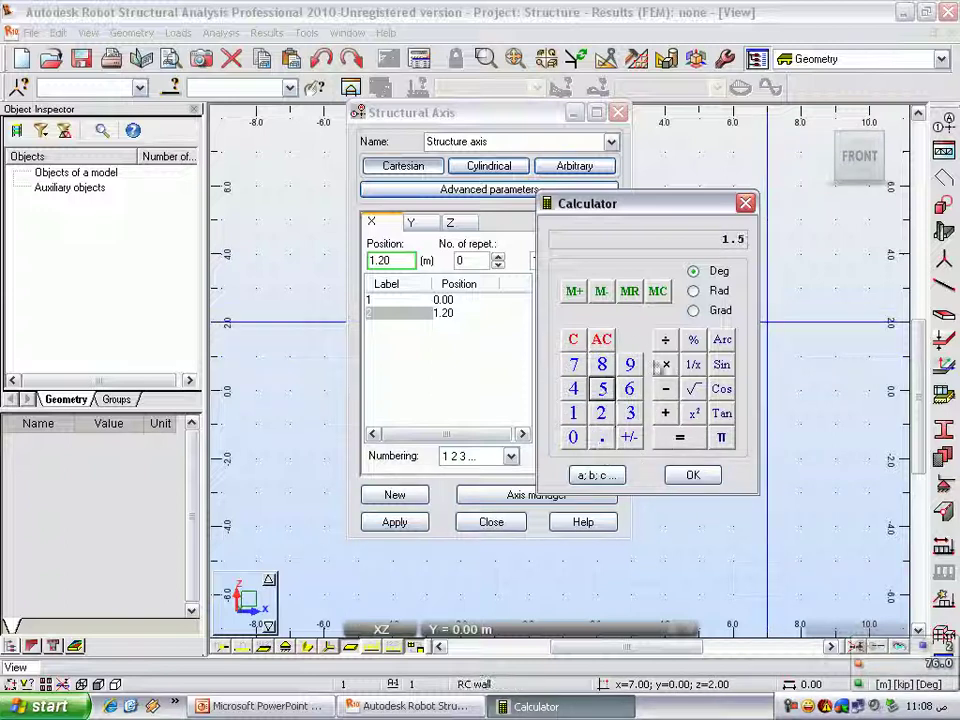
{"action": "left_click", "coordinate": [573, 340]}
{"action": "left_click", "coordinate": [601, 437]}
{"action": "left_click", "coordinate": [601, 388]}
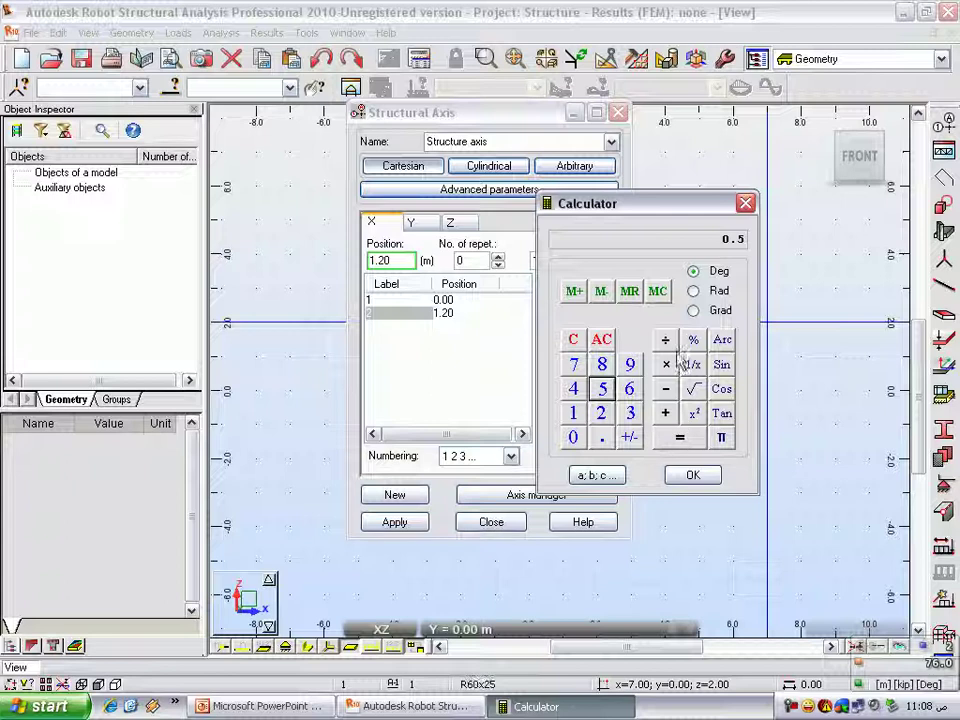
{"action": "left_click", "coordinate": [573, 340]}
Step: Add the 1.2 spacings in Calculator to reach 3.9, then close the Calculator
{"action": "left_click", "coordinate": [573, 413]}
{"action": "left_click", "coordinate": [601, 437]}
{"action": "left_click", "coordinate": [601, 413]}
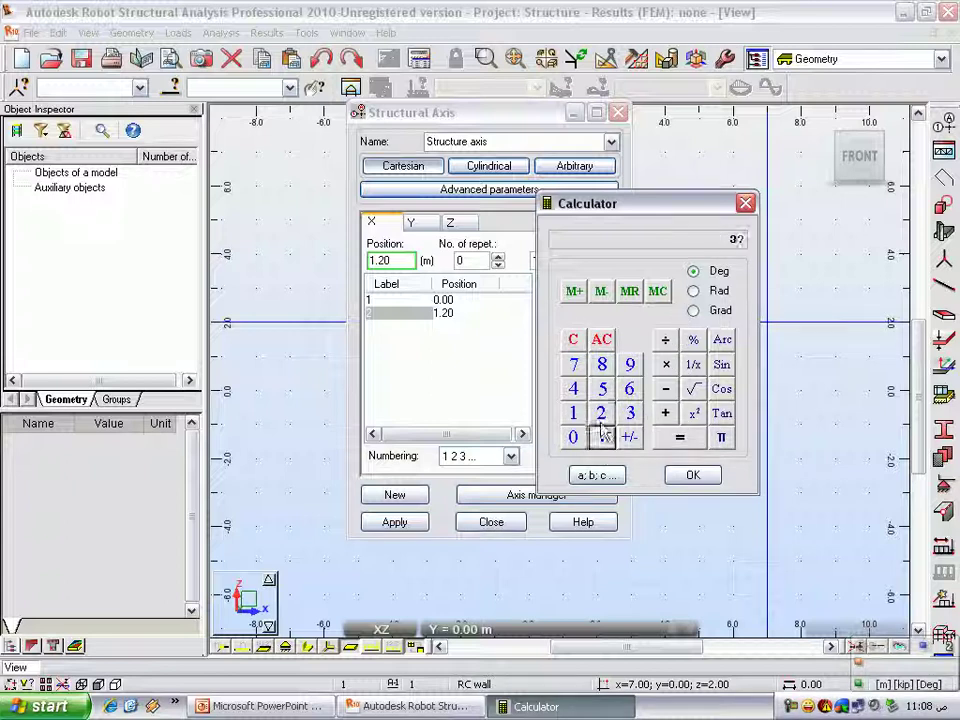
{"action": "left_click", "coordinate": [679, 437]}
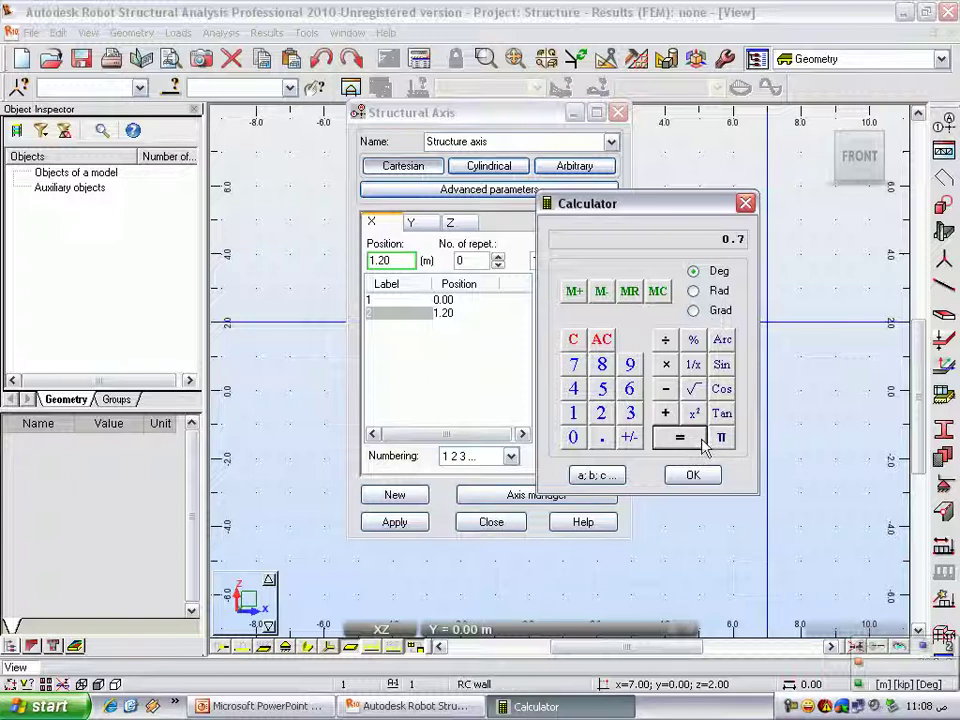
{"action": "left_click", "coordinate": [573, 413]}
{"action": "left_click", "coordinate": [602, 437]}
{"action": "left_click", "coordinate": [601, 413]}
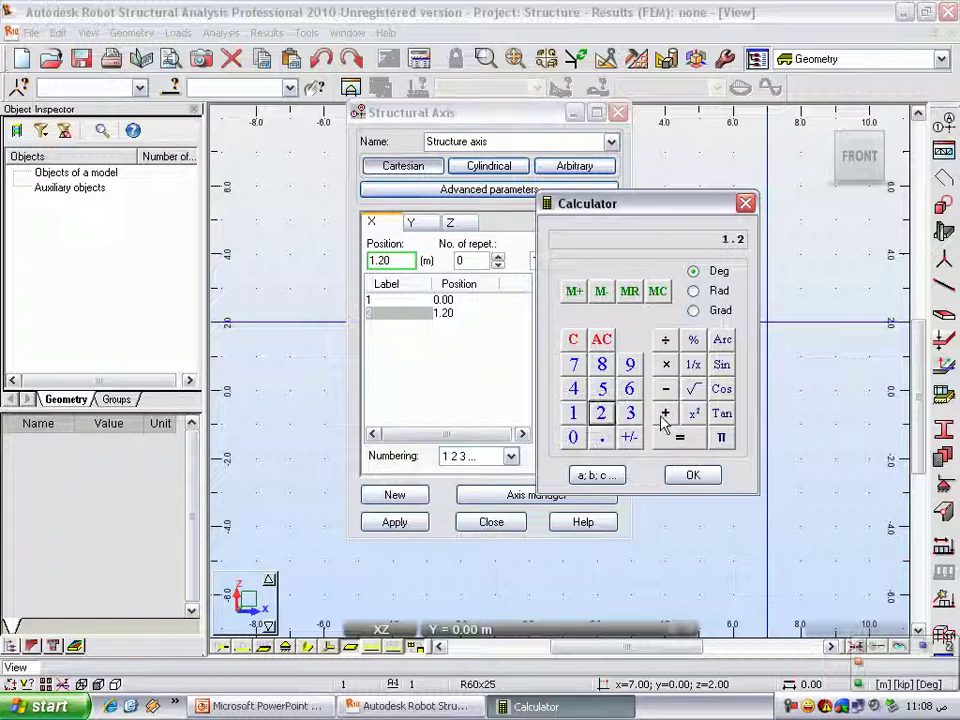
{"action": "left_click", "coordinate": [679, 437]}
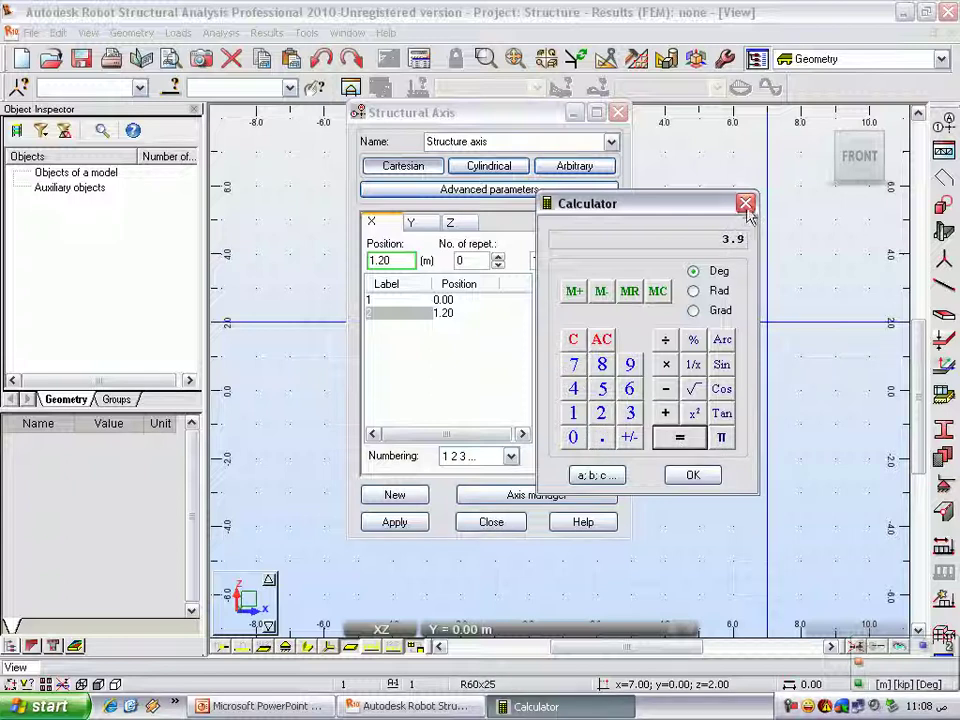
{"action": "left_click", "coordinate": [746, 204]}
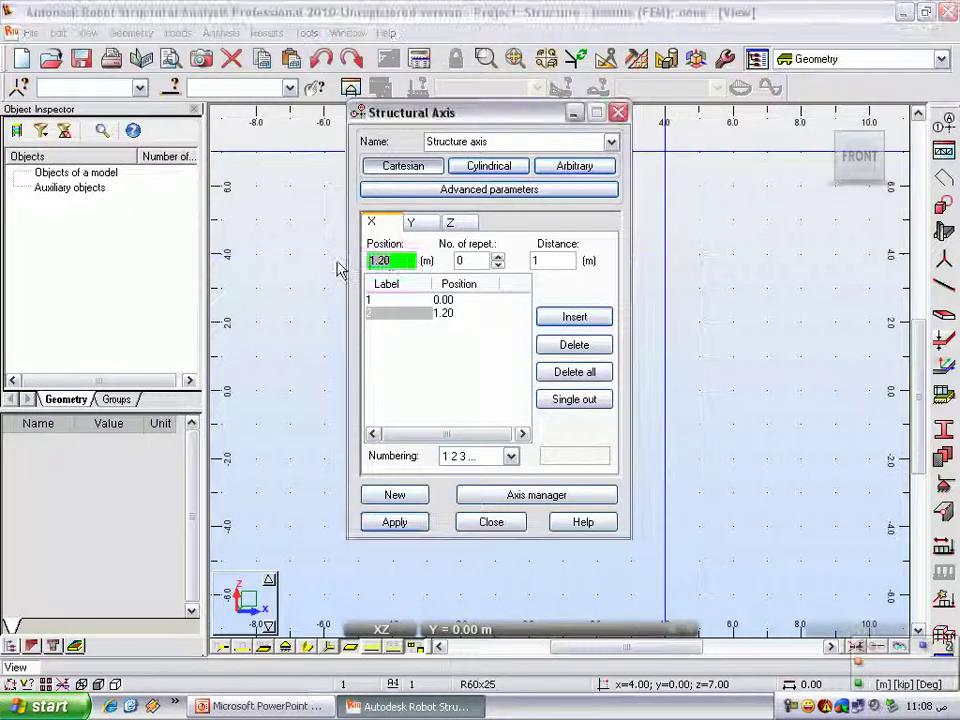
Step: Insert X axes at 3.90 and 5.10 m
{"action": "type", "text": "3.9"}
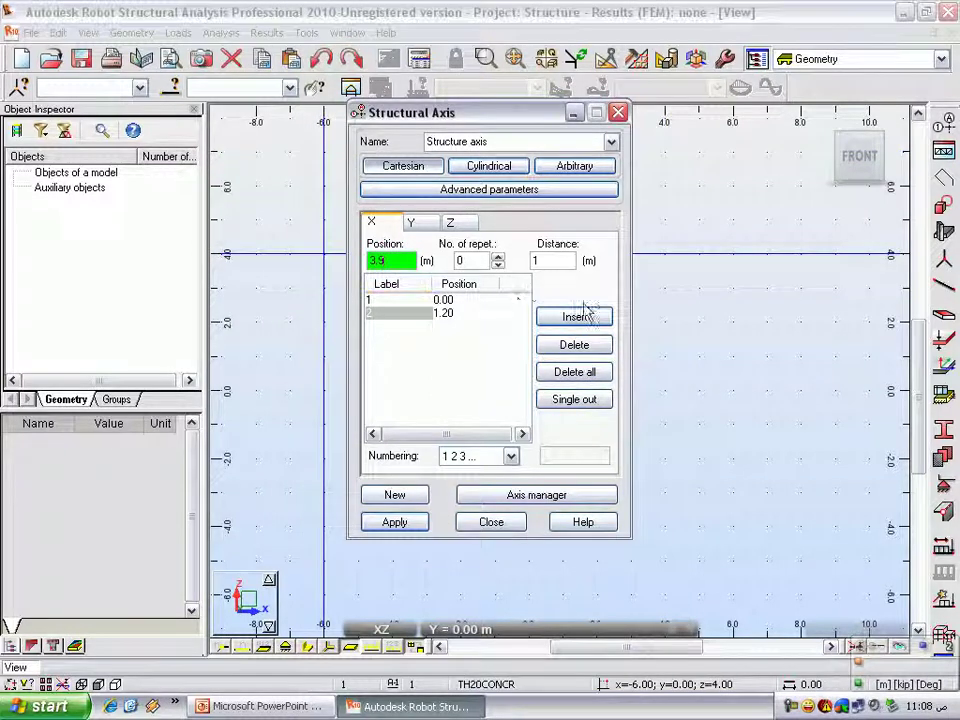
{"action": "left_click", "coordinate": [584, 314]}
{"action": "type", "text": ".1"}
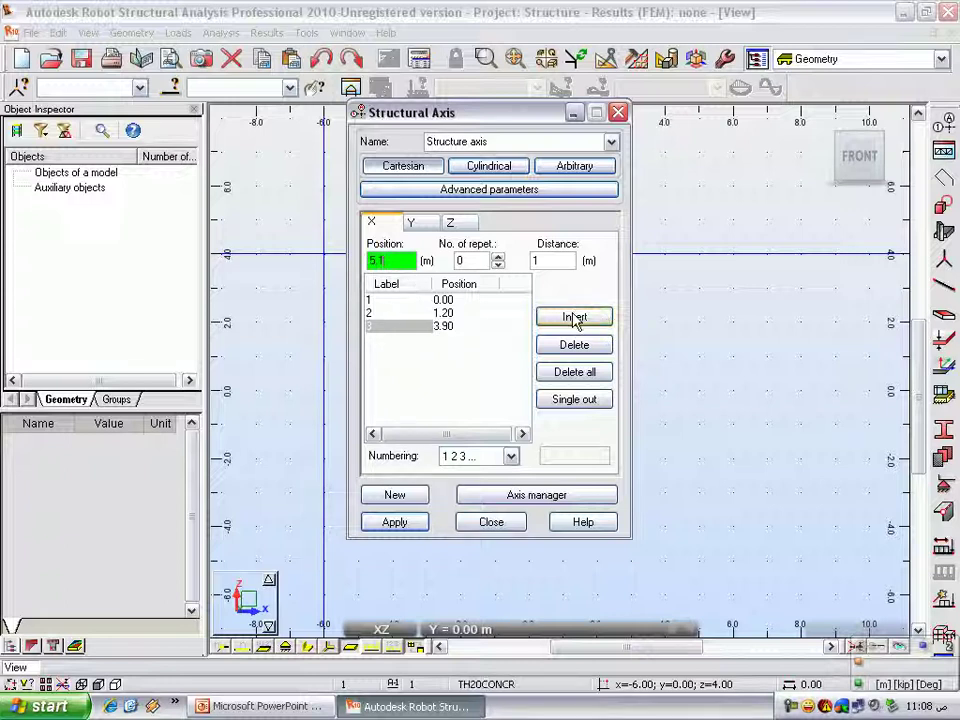
{"action": "left_click", "coordinate": [574, 316]}
Step: On the Y tab, insert Y axes at 0.00 and 1.20 m
{"action": "left_click", "coordinate": [418, 226]}
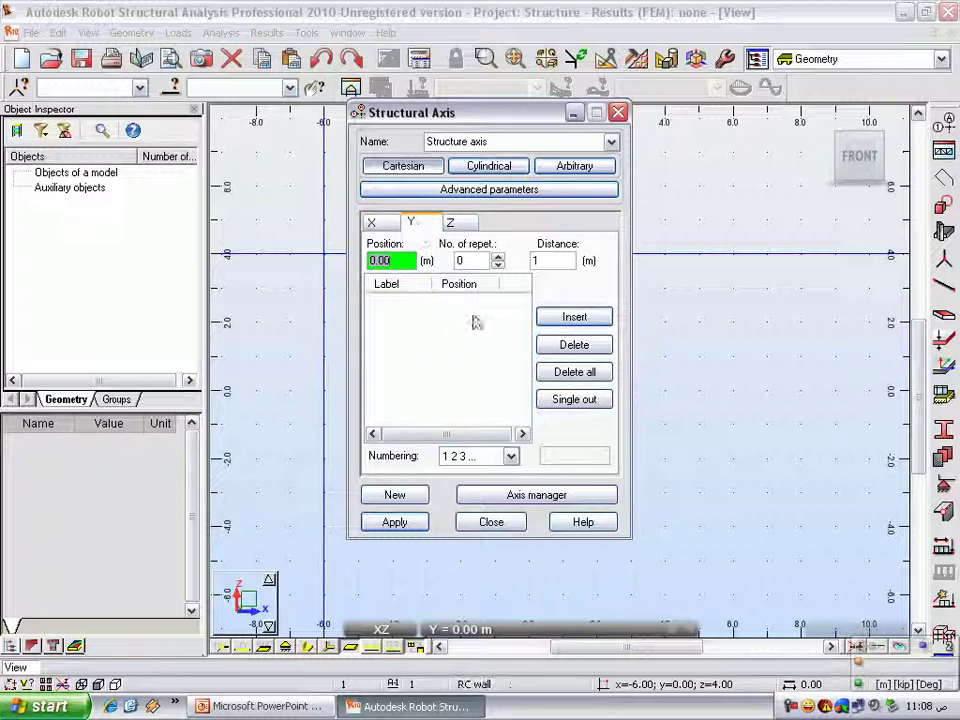
{"action": "left_click", "coordinate": [590, 318]}
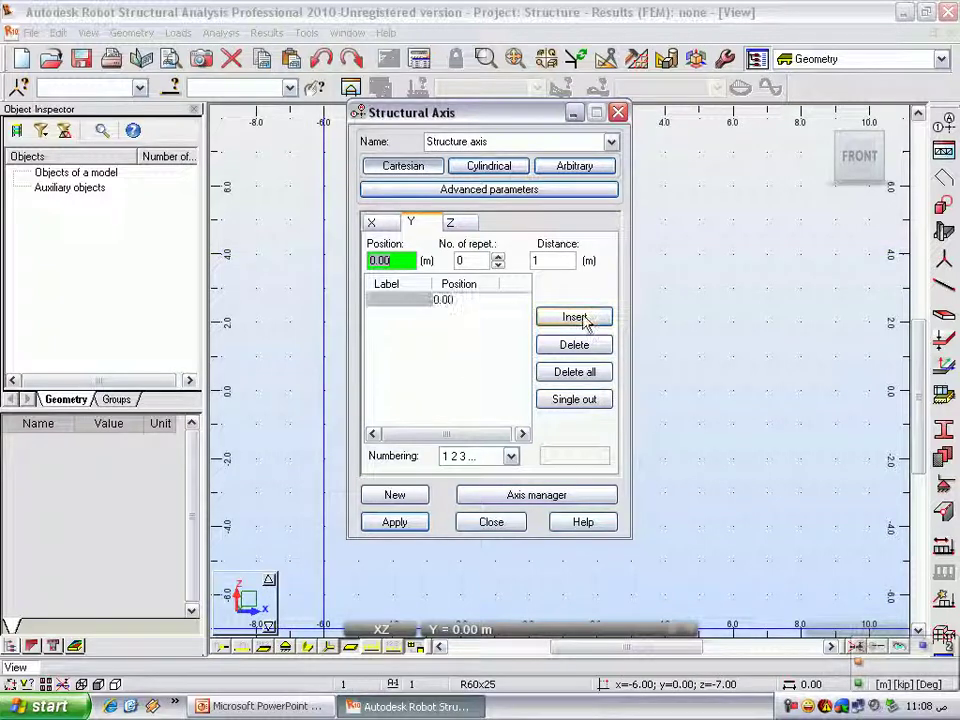
{"action": "left_click", "coordinate": [317, 705]}
{"action": "left_click", "coordinate": [390, 705]}
{"action": "left_click", "coordinate": [401, 259]}
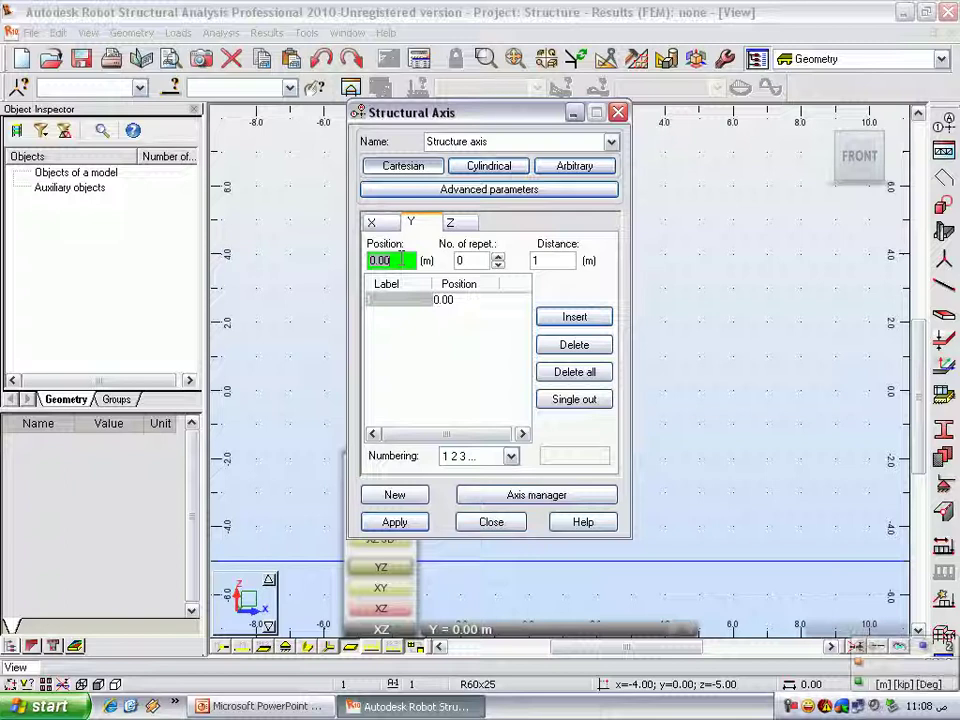
{"action": "type", "text": "1.2"}
{"action": "left_click", "coordinate": [592, 317]}
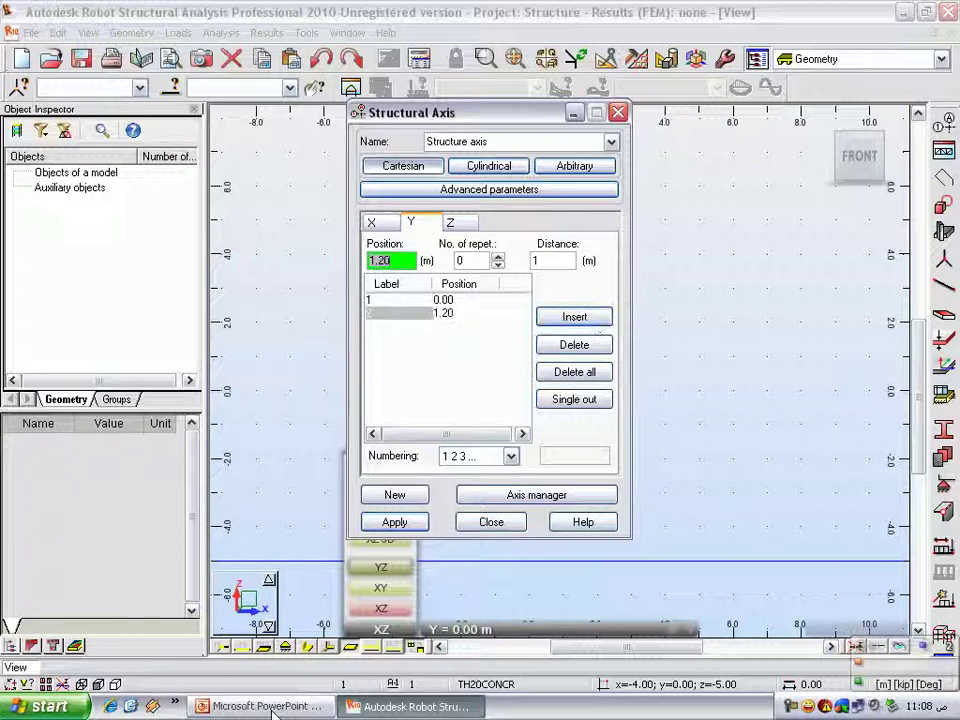
Step: Add Y axes at 1.80 and 3.00 m after rechecking the slide values
{"action": "left_click", "coordinate": [260, 706]}
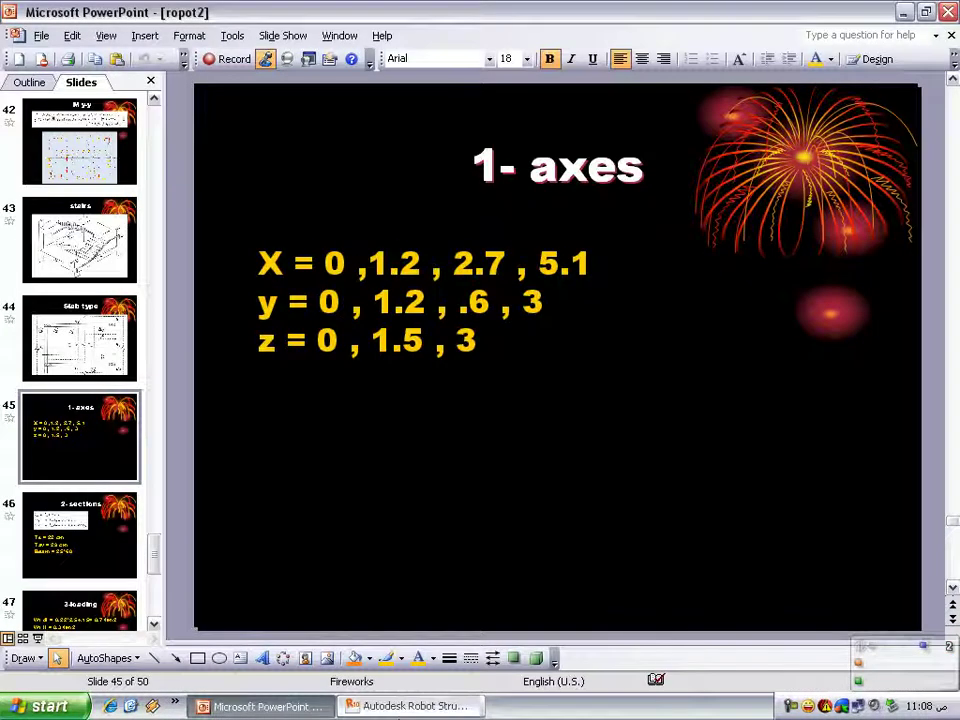
{"action": "left_click", "coordinate": [410, 706]}
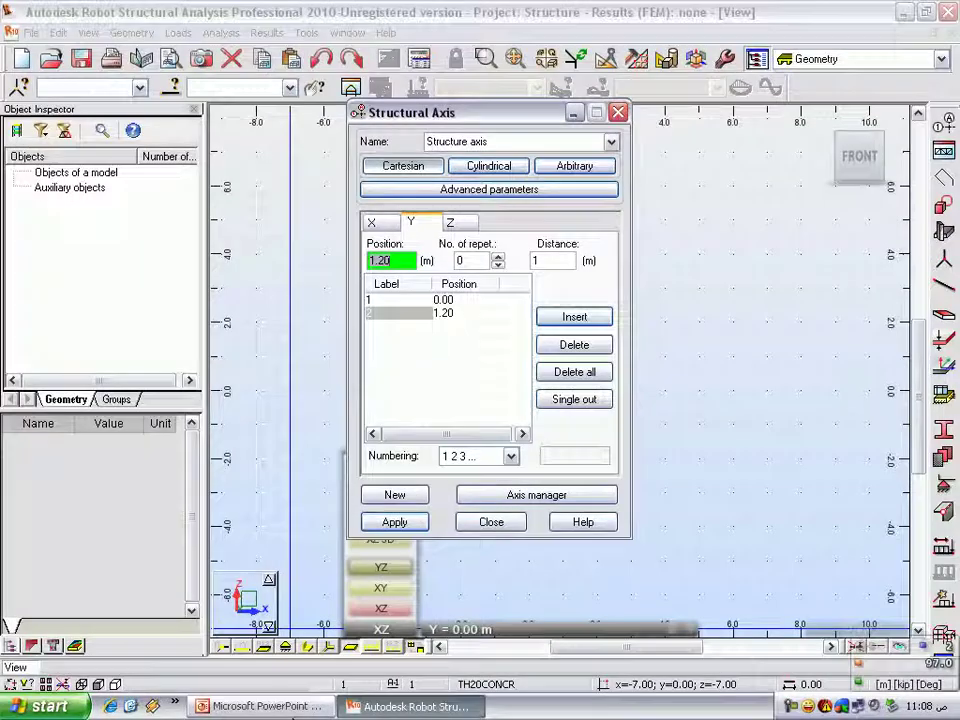
{"action": "left_click", "coordinate": [260, 706]}
{"action": "key", "text": "alt+Tab"}
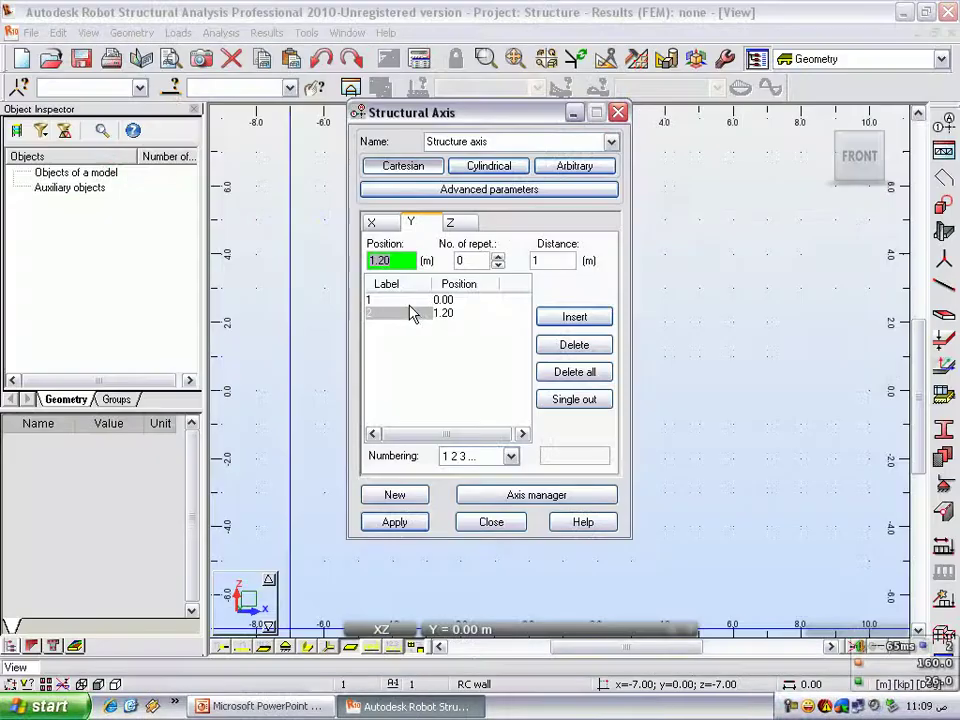
{"action": "key", "text": "Return"}
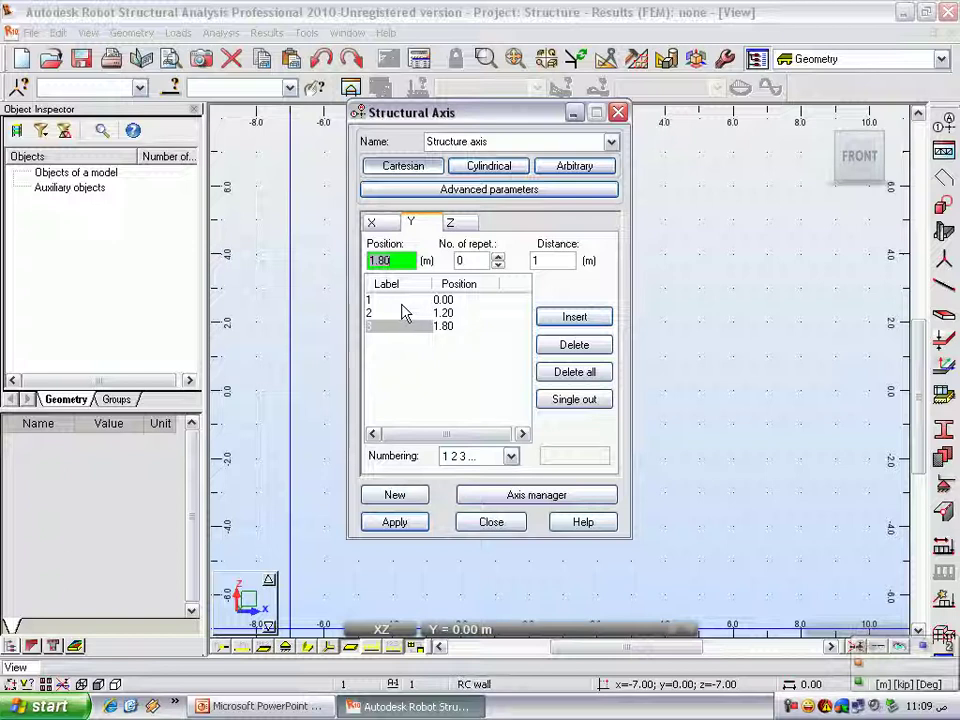
{"action": "left_click", "coordinate": [574, 316]}
{"action": "left_click", "coordinate": [450, 222]}
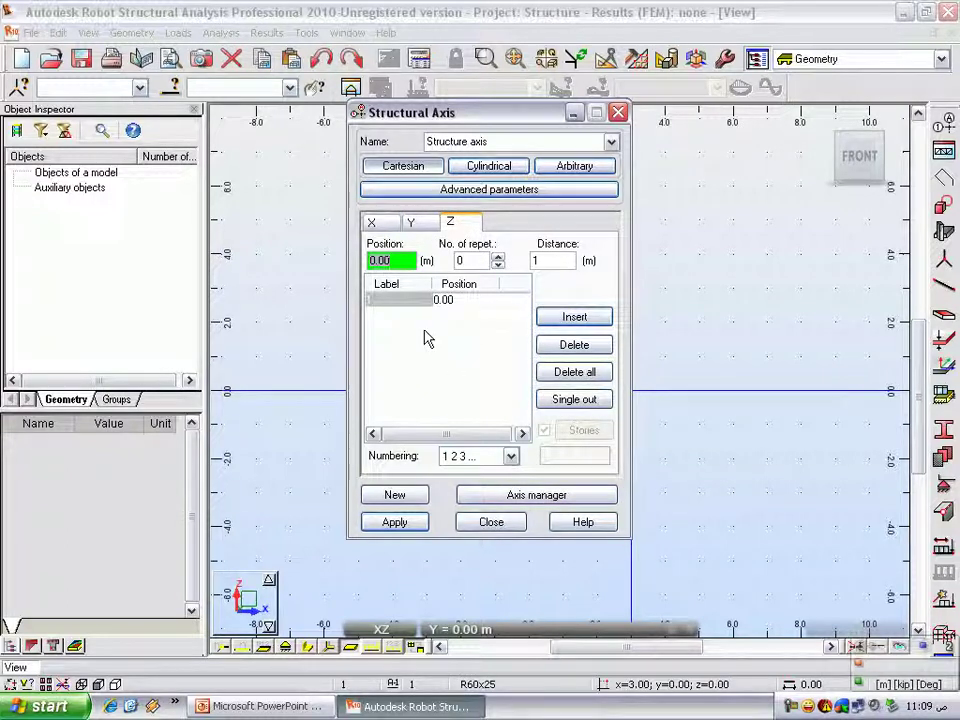
Step: Insert Z axes at 1.50 and 3.00 m, apply the grid, and close the Structural Axis dialog
{"action": "left_click", "coordinate": [557, 322]}
{"action": "type", "text": "3"}
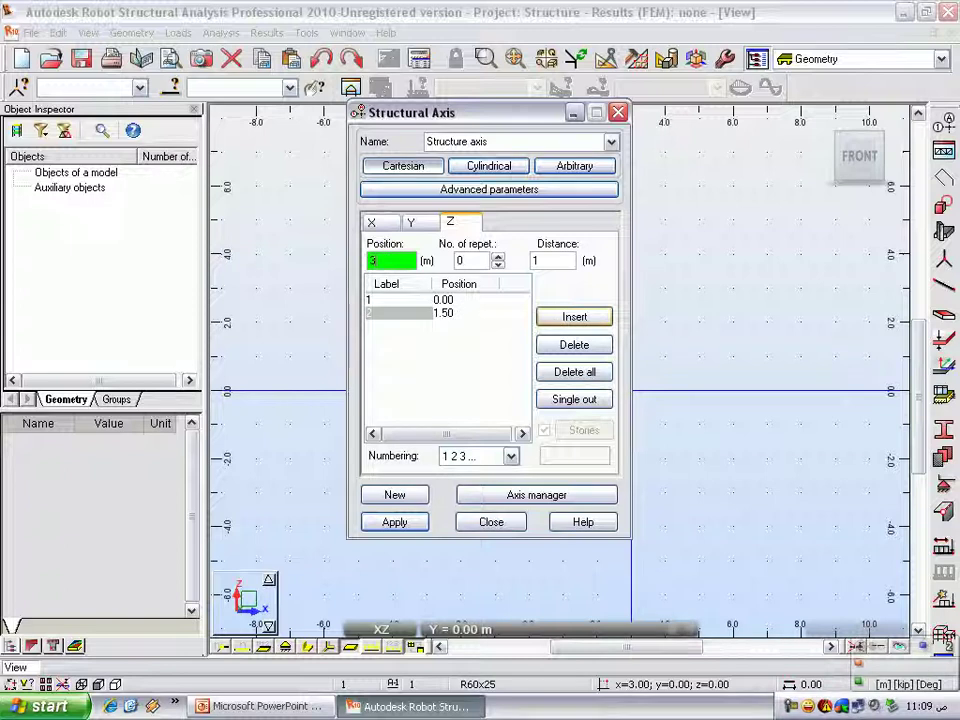
{"action": "left_click", "coordinate": [580, 316]}
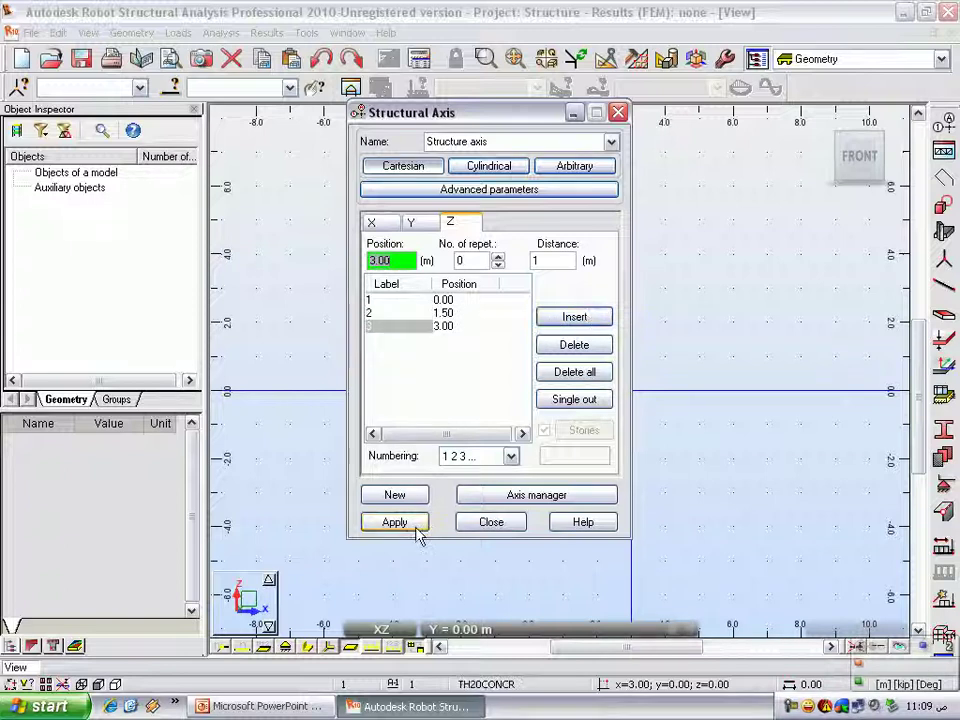
{"action": "left_click", "coordinate": [412, 524]}
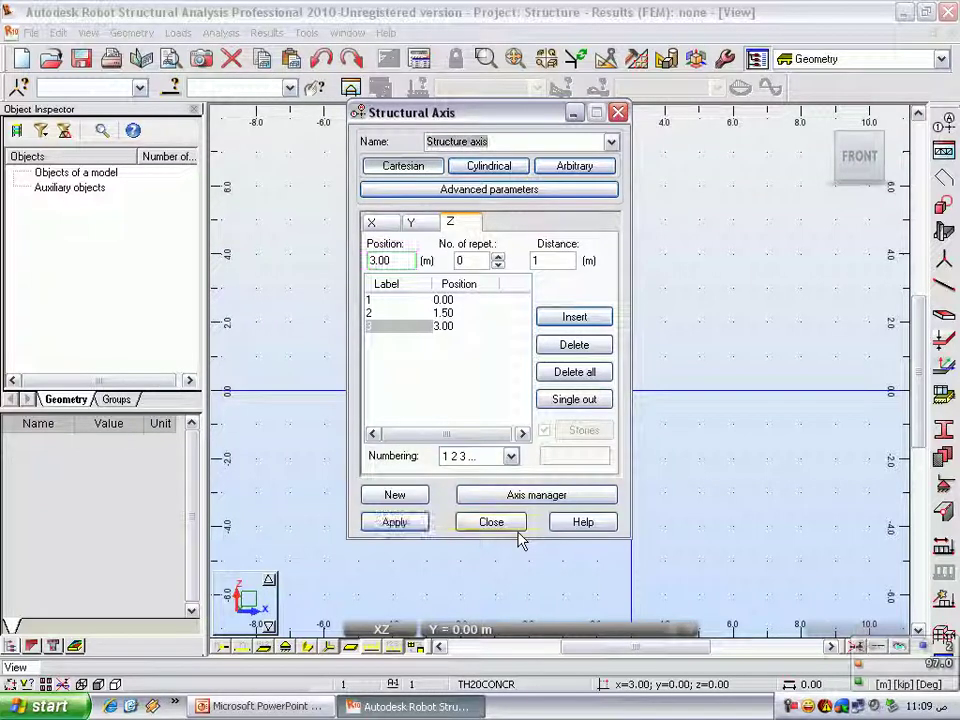
{"action": "left_click", "coordinate": [508, 530]}
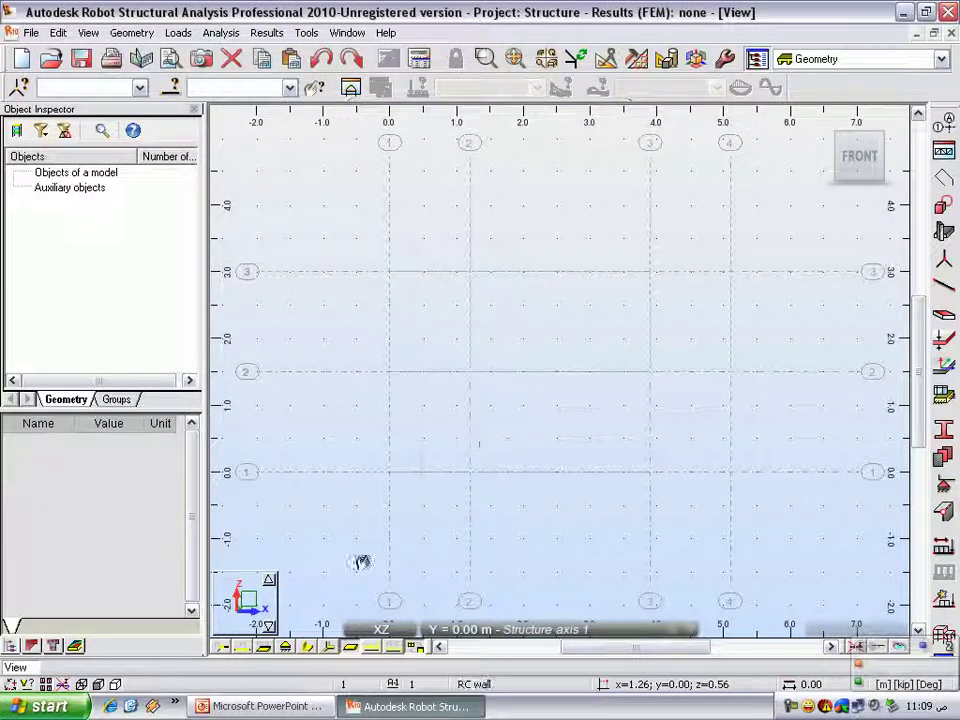
Step: Switch to the 3D view and orbit the axis grid with Rotate 3D
{"action": "left_click", "coordinate": [381, 629]}
{"action": "left_click", "coordinate": [384, 472]}
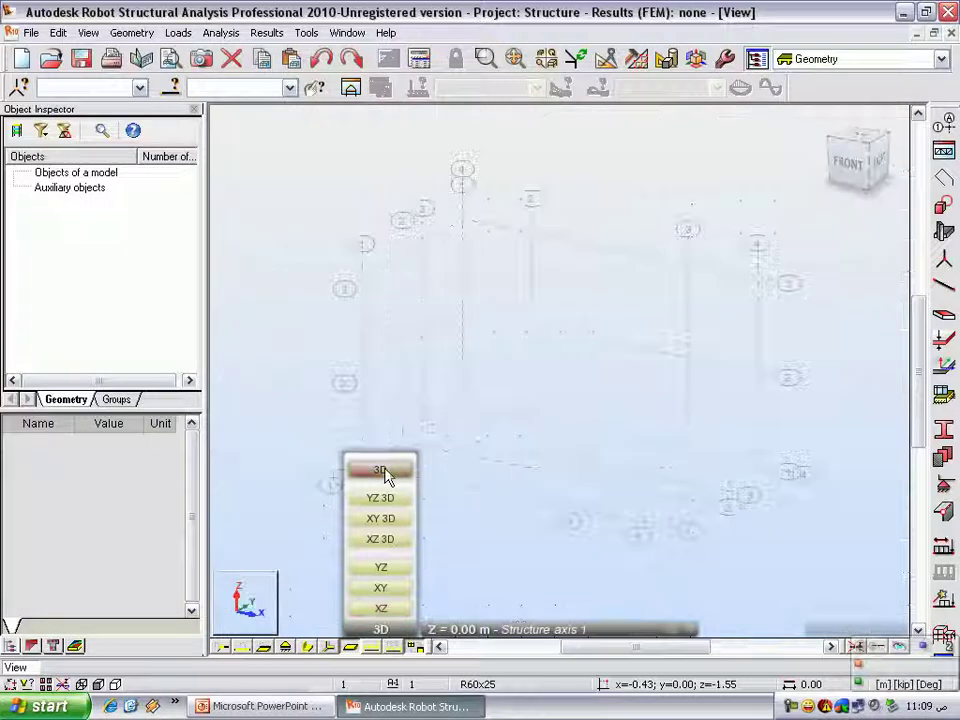
{"action": "right_click", "coordinate": [463, 379]}
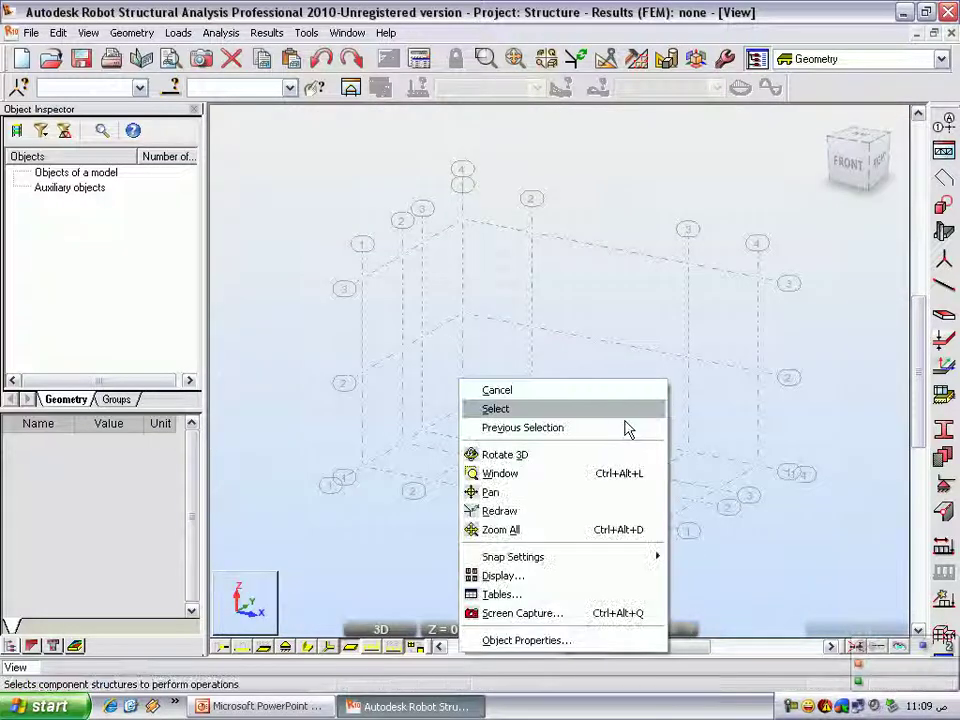
{"action": "left_click", "coordinate": [540, 455]}
{"action": "mouse_move", "coordinate": [536, 374]}
{"action": "left_mouse_down"}
{"action": "mouse_move", "coordinate": [564, 381]}
{"action": "mouse_move", "coordinate": [549, 433]}
{"action": "mouse_move", "coordinate": [546, 523]}
{"action": "left_mouse_up"}
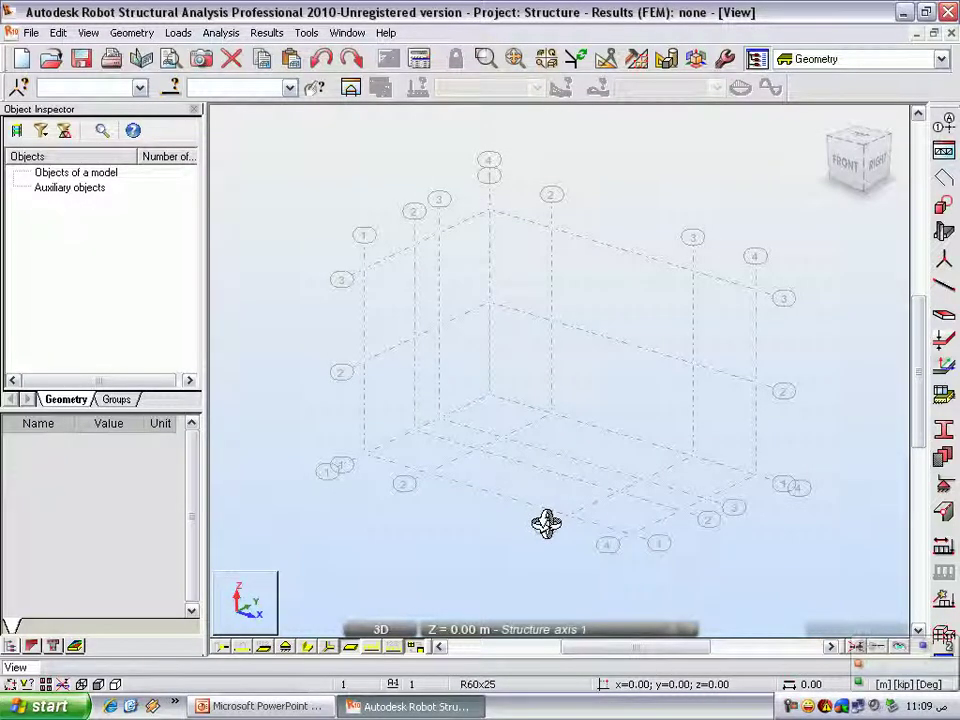